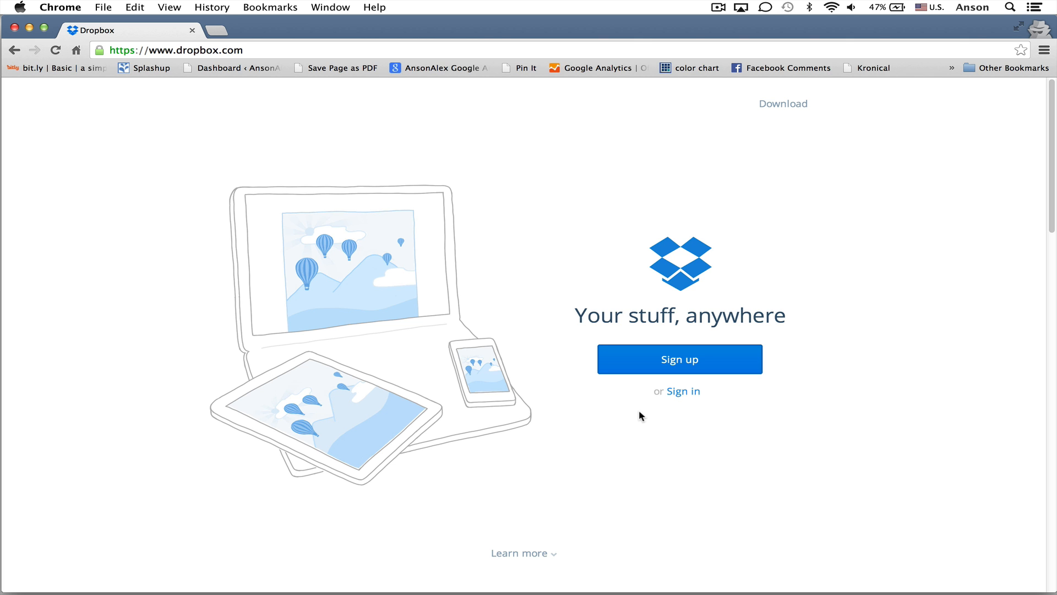
Sign in with the account e-mail and password, leaving Remember me unticked
scroll(640, 412, "down", 5)
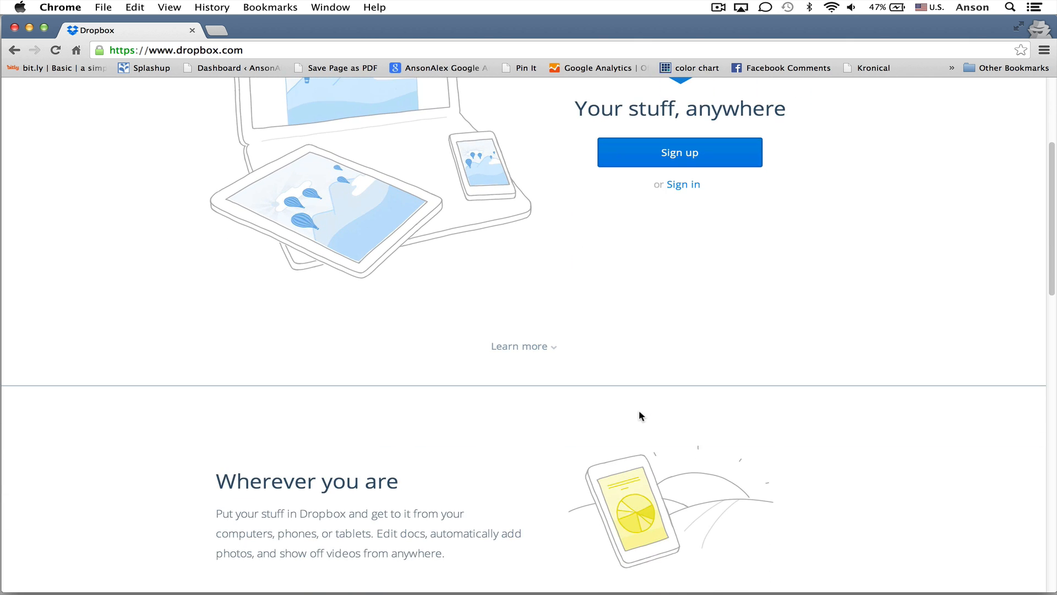
scroll(639, 409, "down", 8)
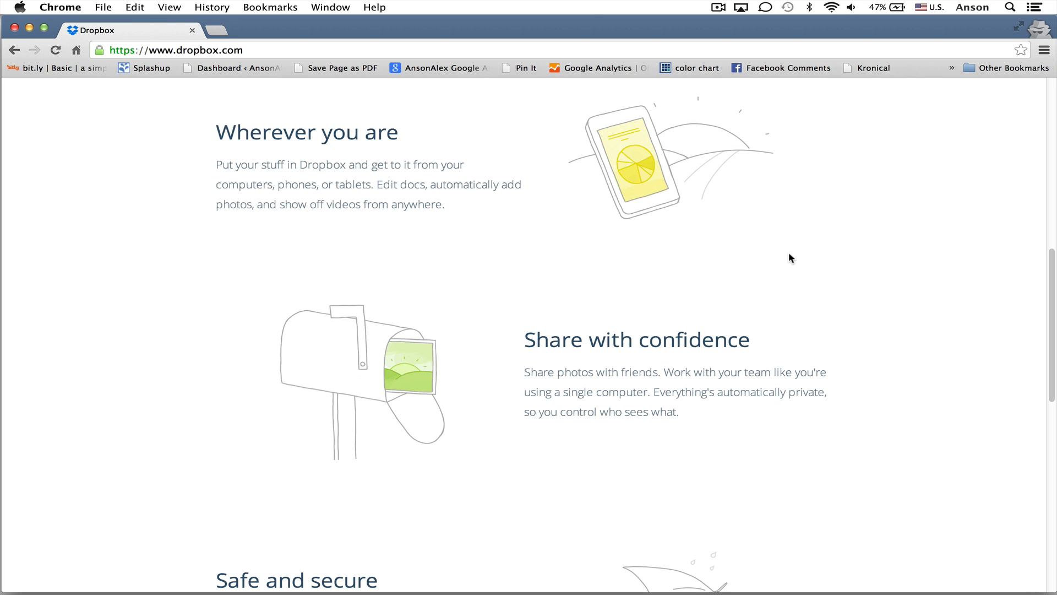
scroll(788, 252, "up", 10)
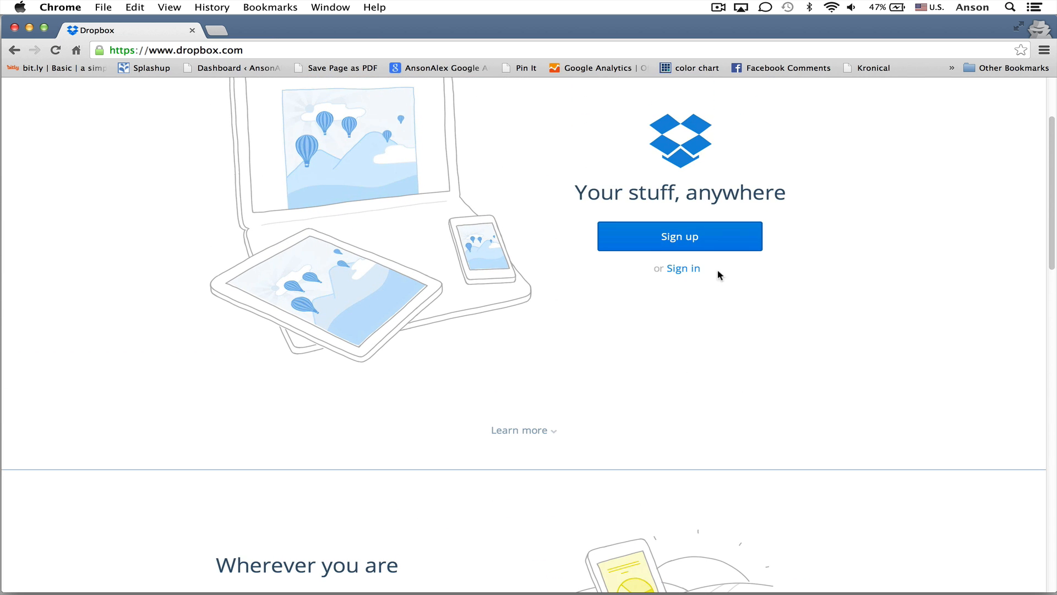
left_click(683, 269)
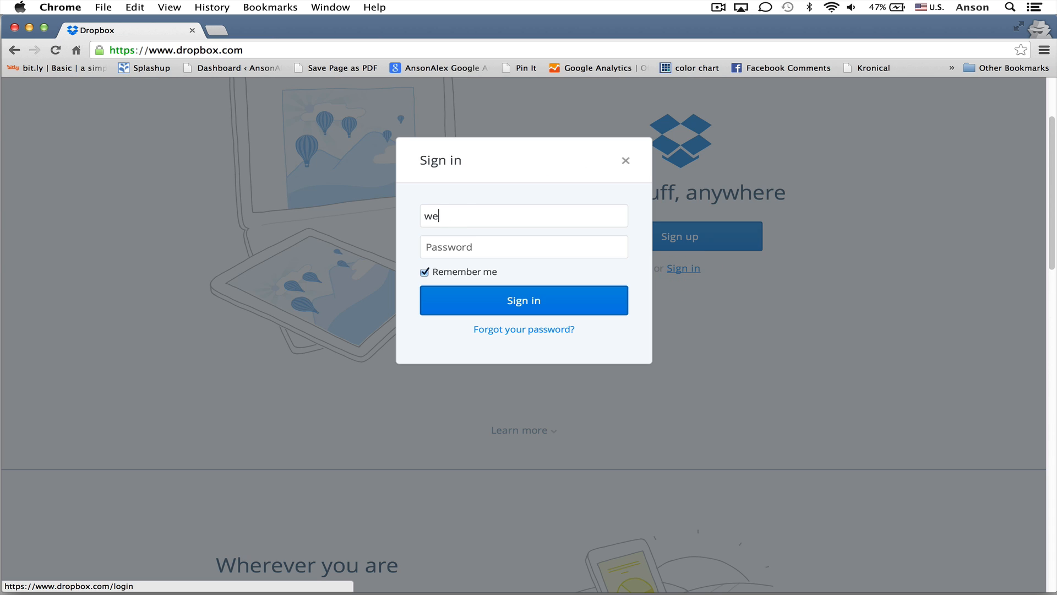
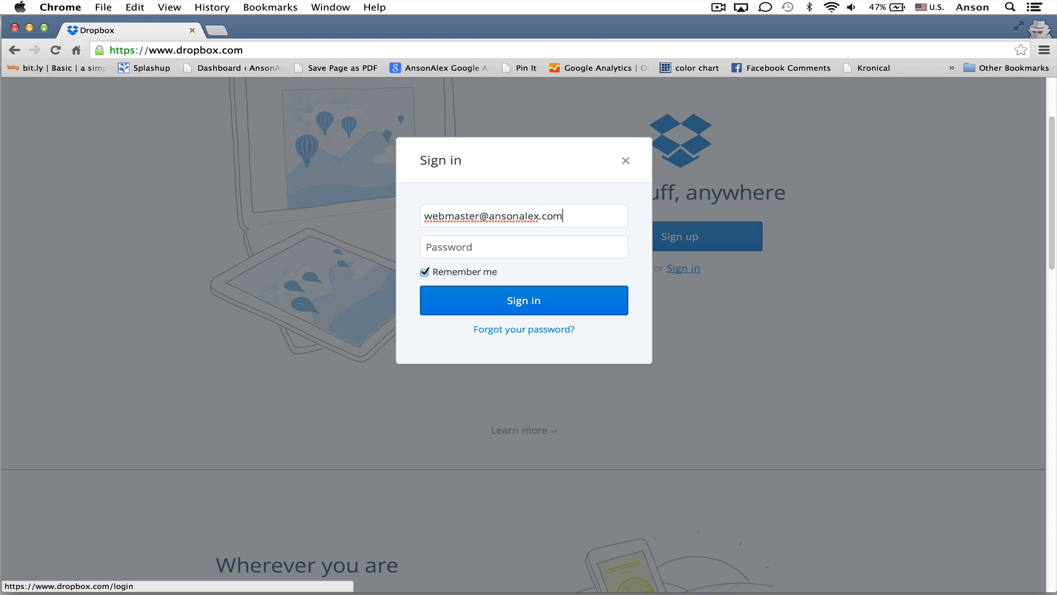
key("Tab")
type("••••••••")
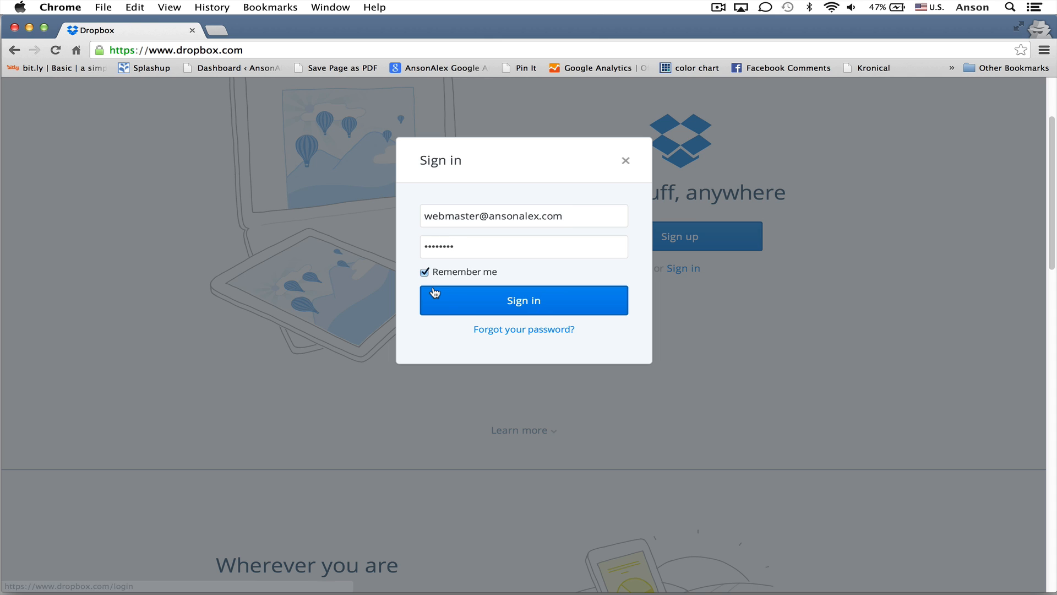
left_click(424, 272)
left_click(463, 300)
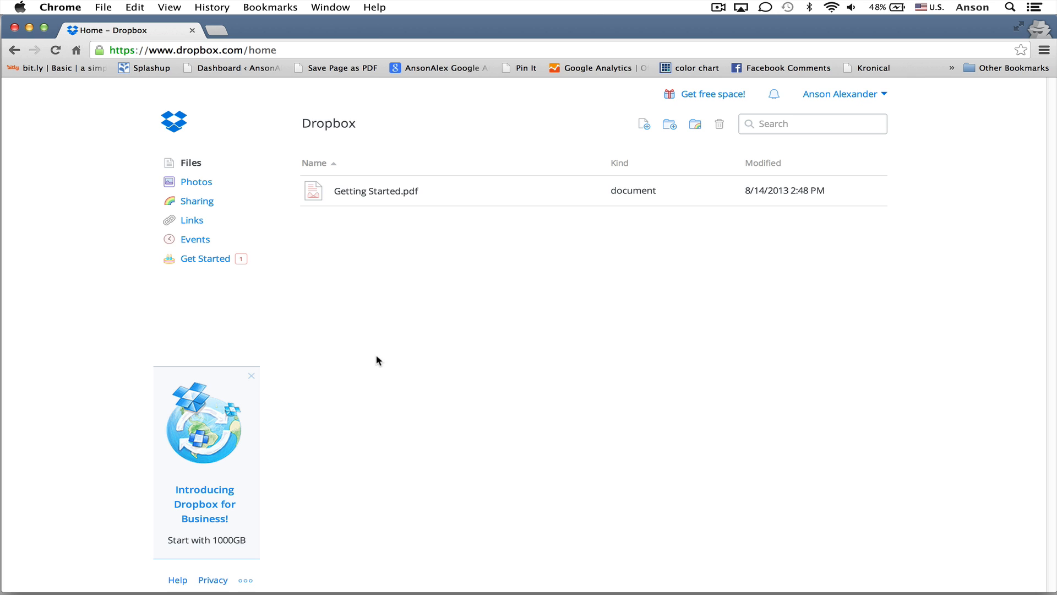
Browse the Photos, Sharing and Links pages in turn
left_click(196, 187)
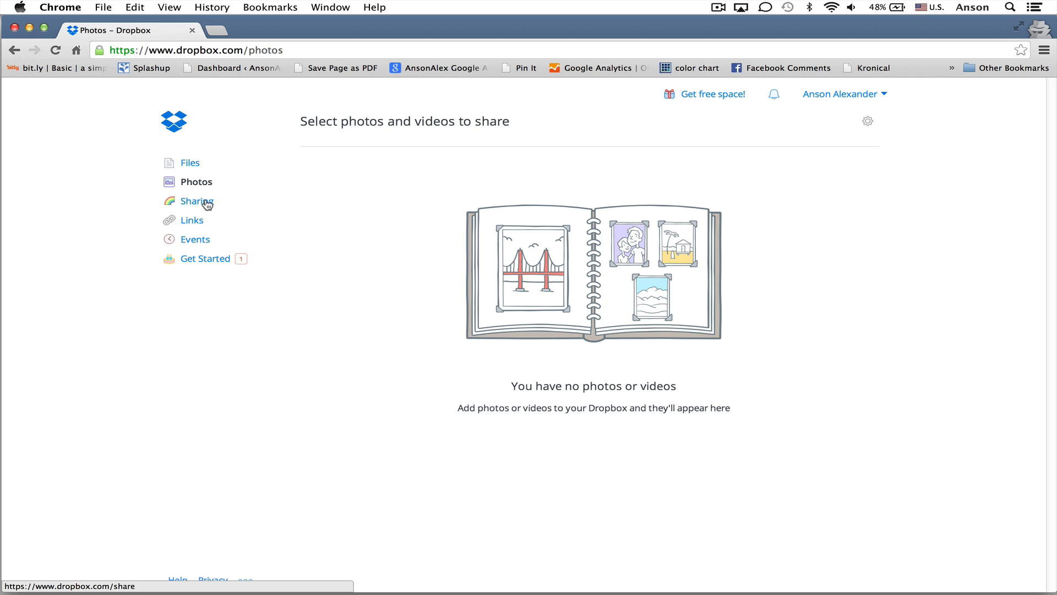
left_click(208, 205)
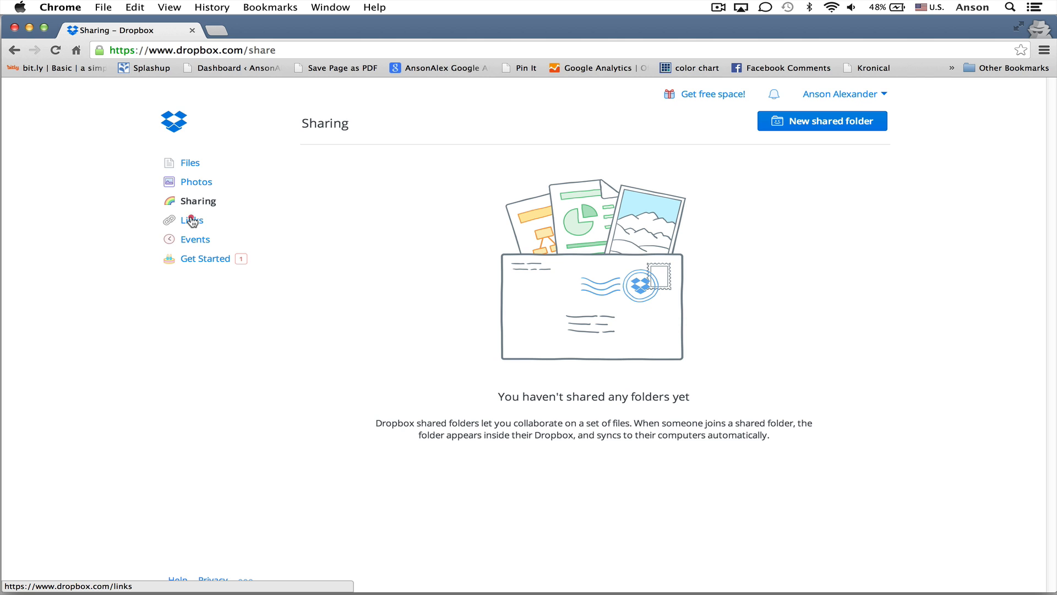
left_click(192, 221)
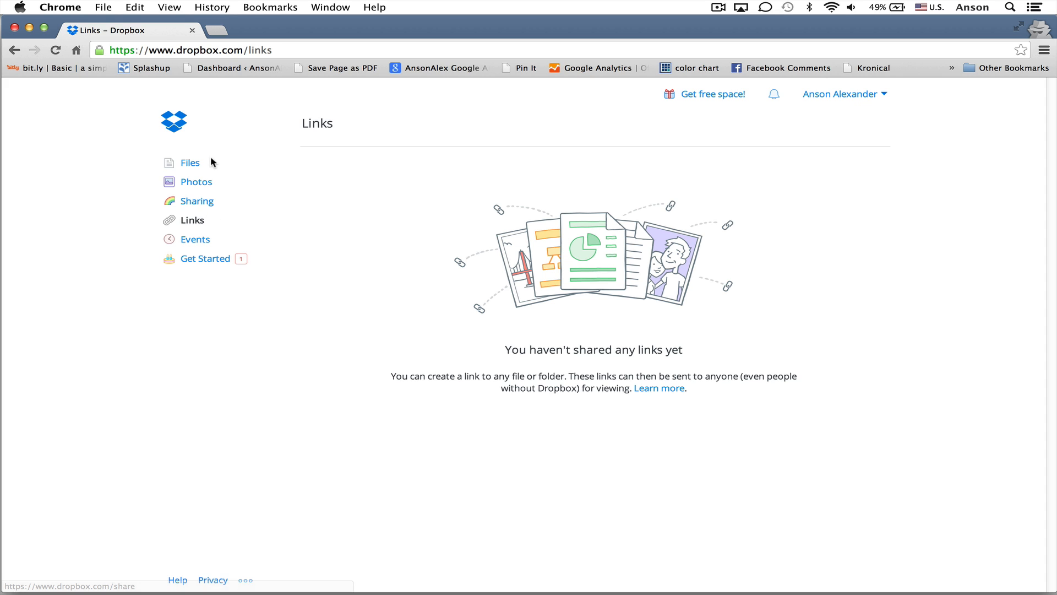
Go back to the Files page listing Getting Started.pdf
left_click(187, 162)
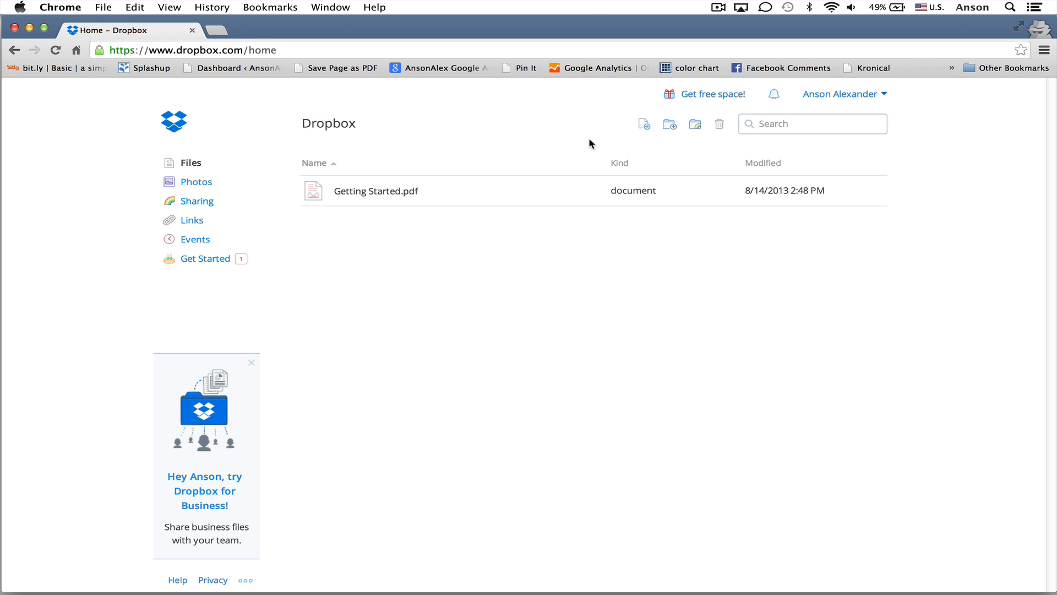
Upload ansonalex-intro-2014.mp4 by dragging it from the desktop into the upload window
left_click(644, 124)
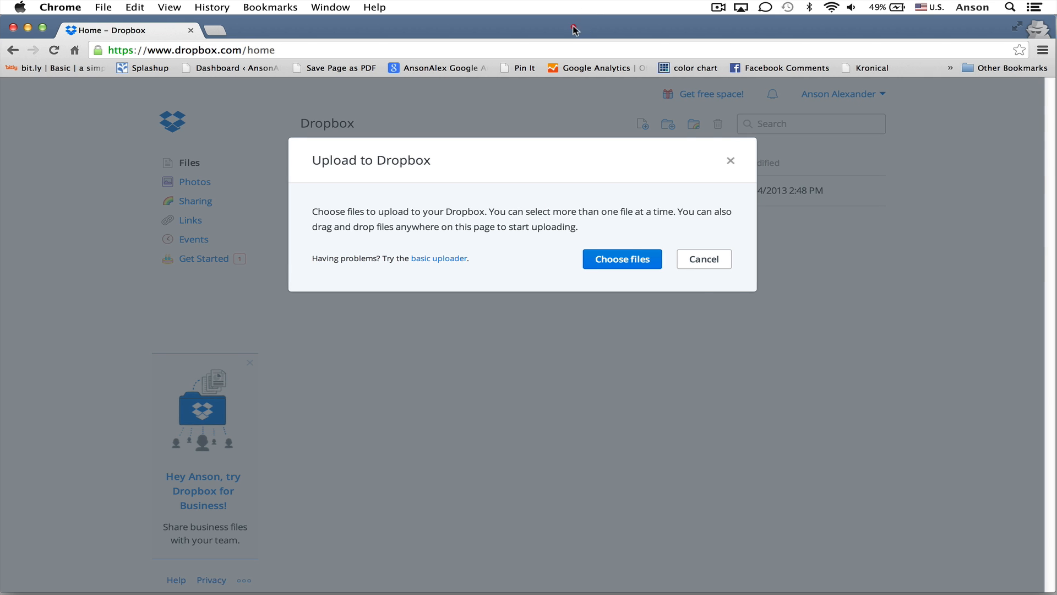
left_click_drag(584, 22, 449, 22)
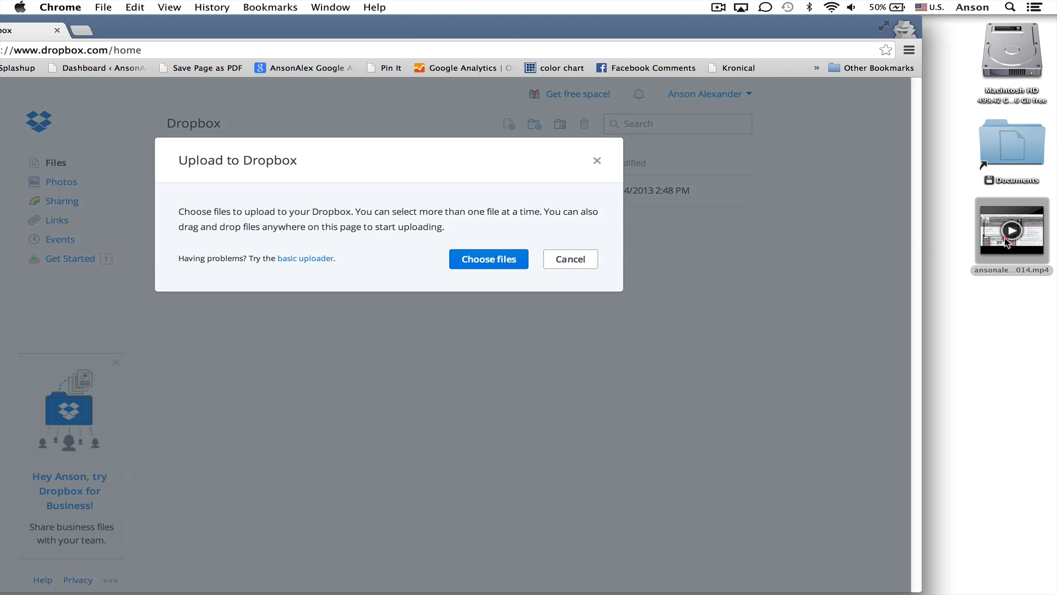
left_click_drag(1007, 241, 389, 209)
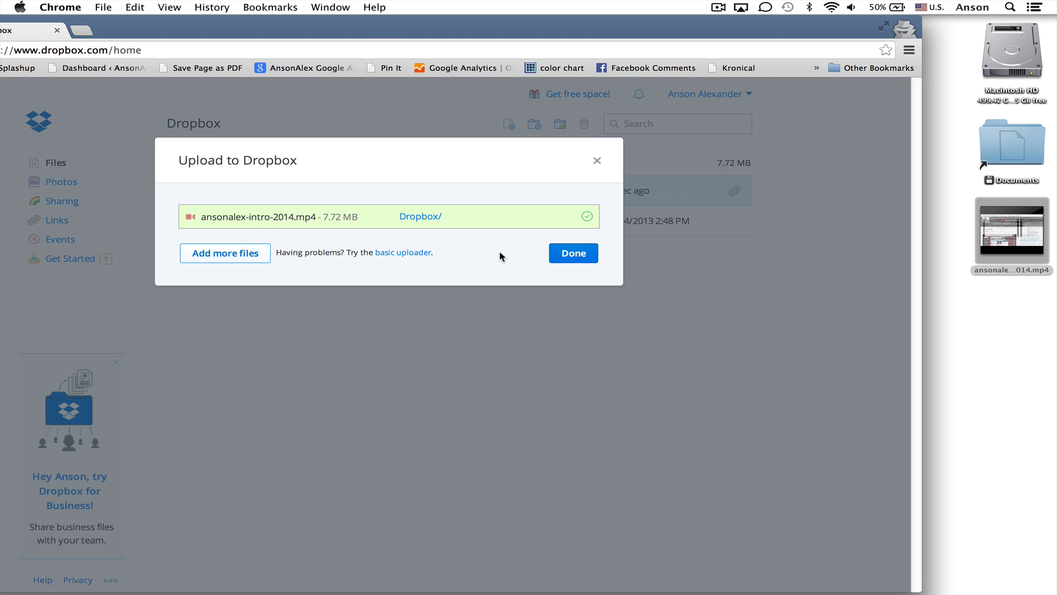
left_click(569, 257)
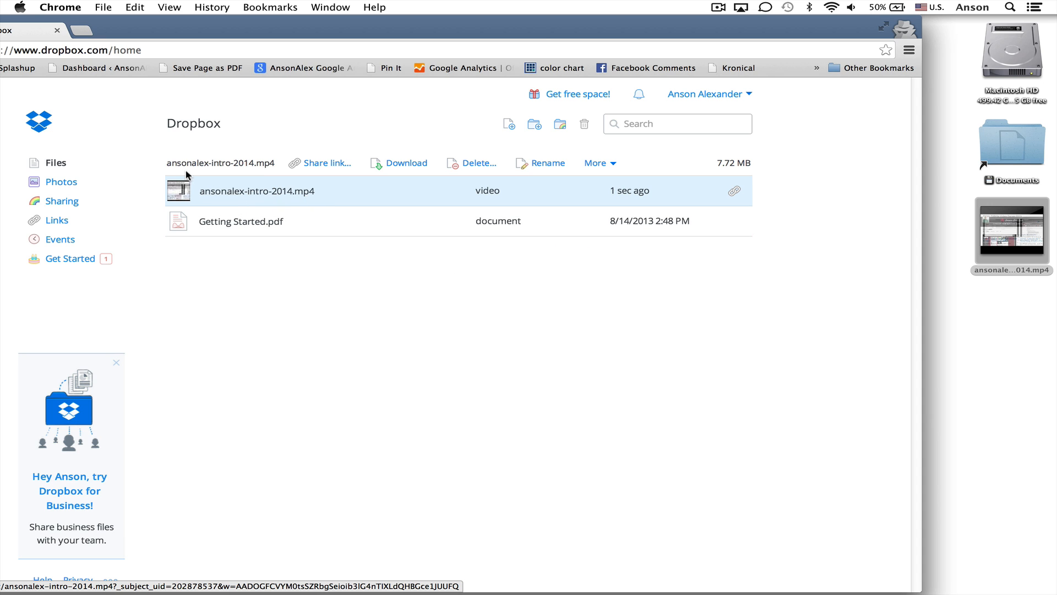
left_click_drag(317, 41, 467, 28)
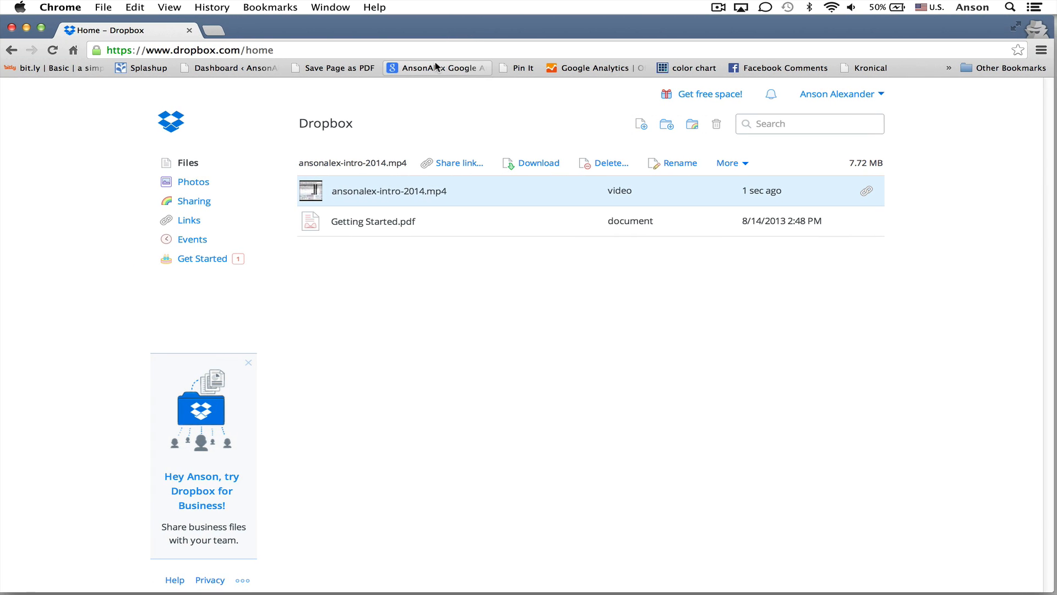
left_click(415, 197)
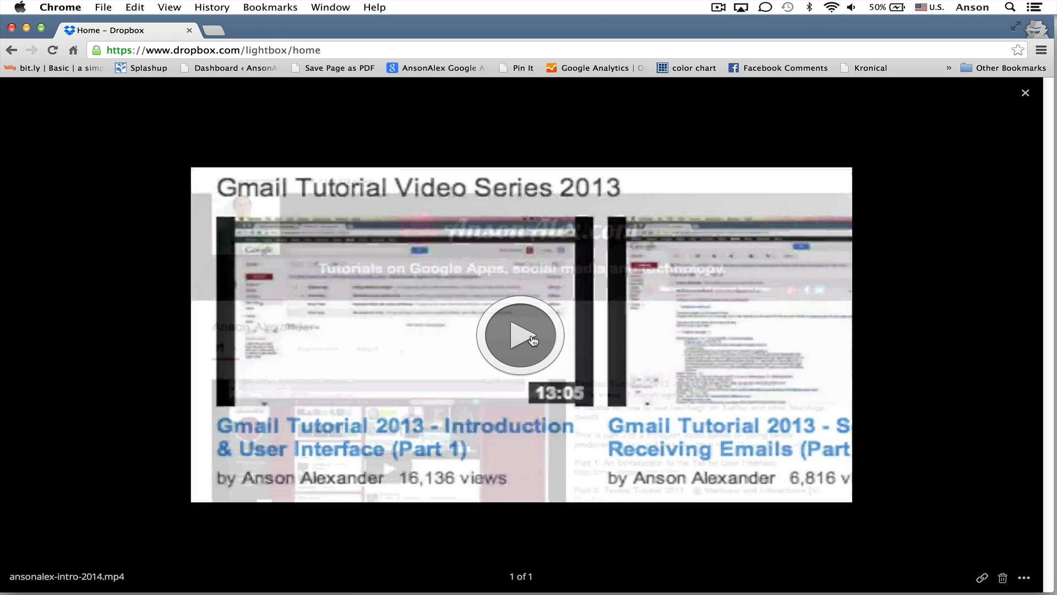
left_click(12, 50)
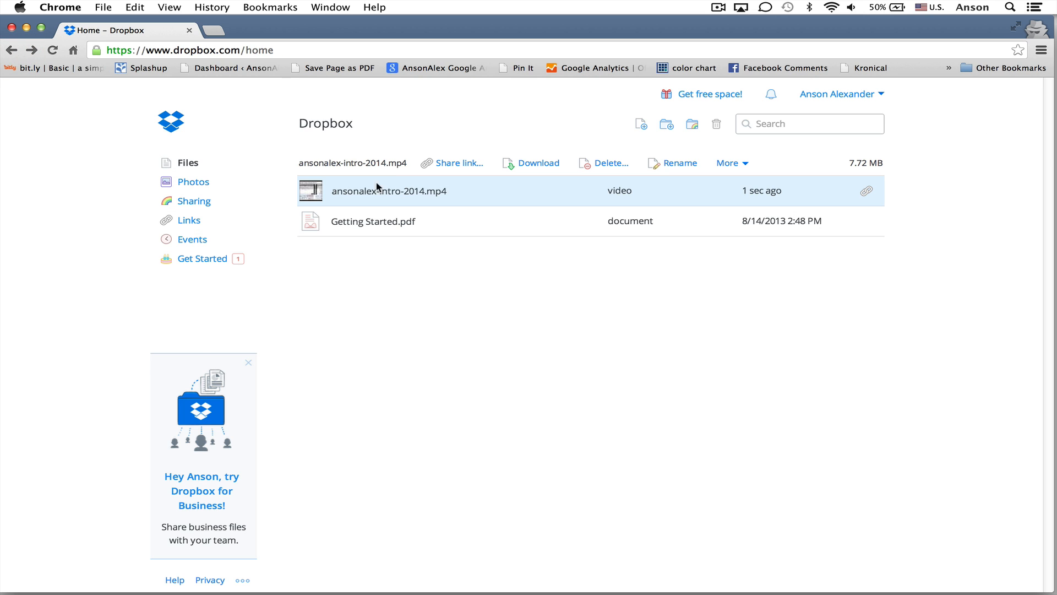
left_click(464, 100)
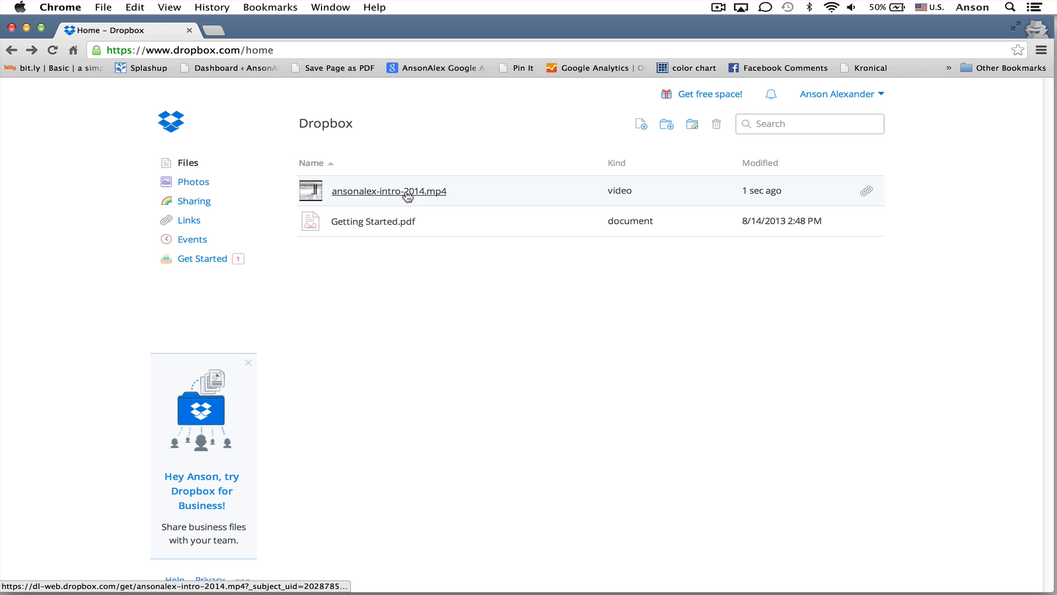
Create a folder named Videos and drag ansonalex-intro-2014.mp4 into it
left_click(666, 125)
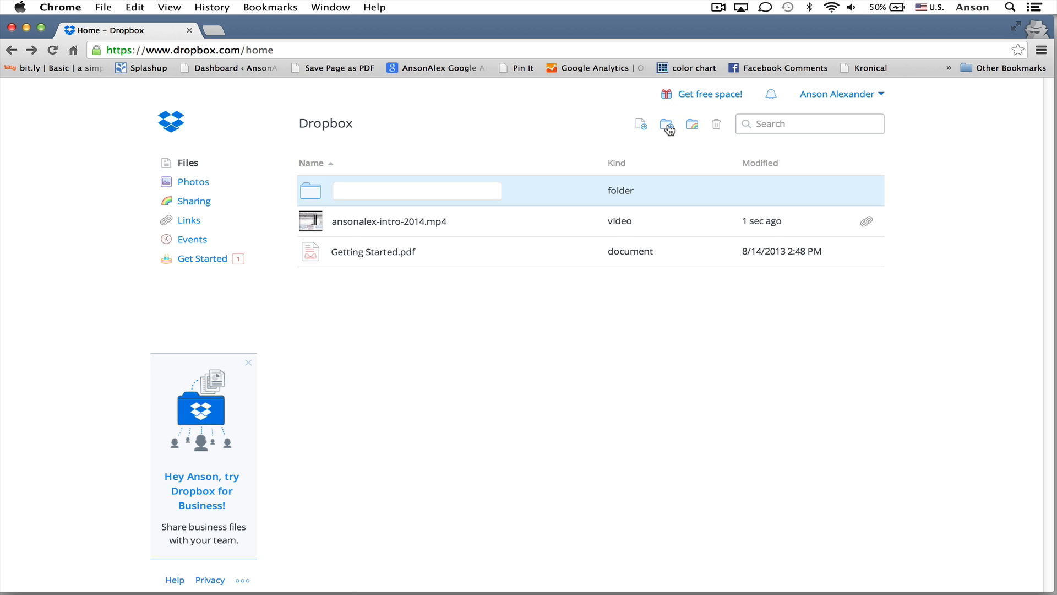
type("Videos")
key("Return")
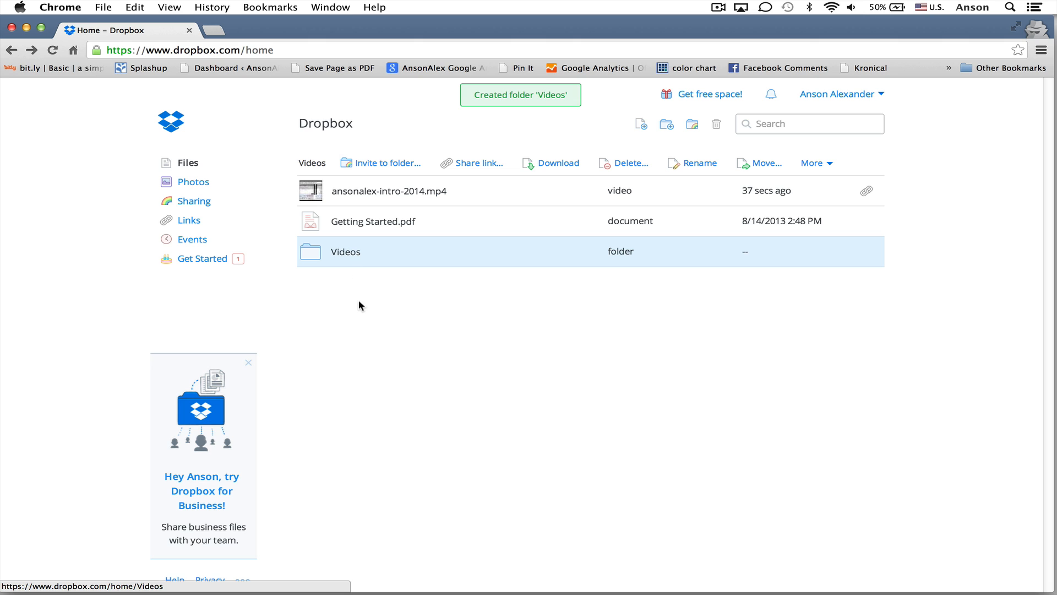
left_click_drag(419, 194, 312, 251)
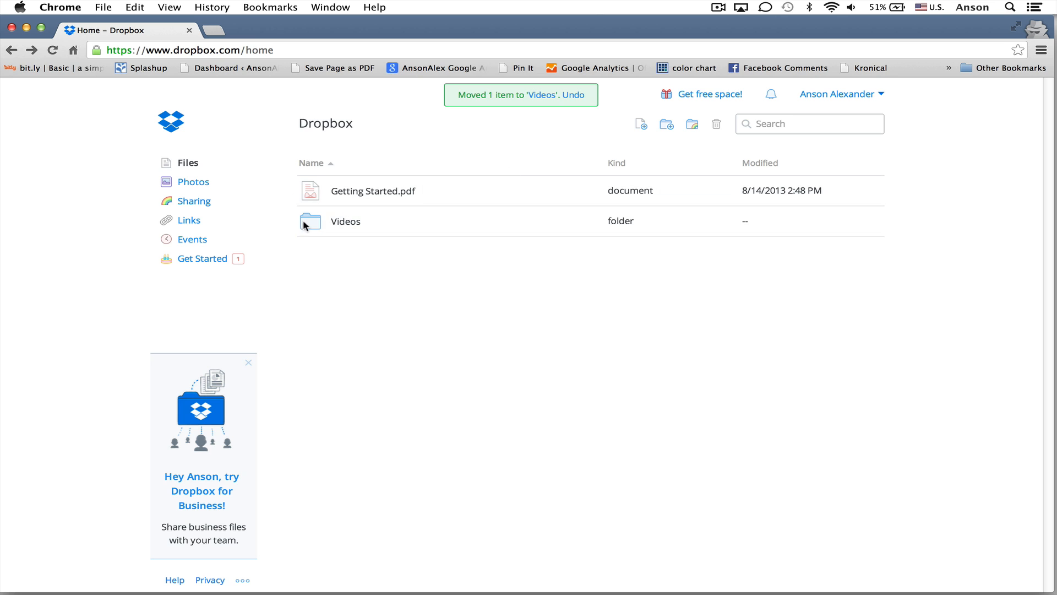
Open the Videos folder and bring up the context menu for ansonalex-intro-2014.mp4
left_click(347, 222)
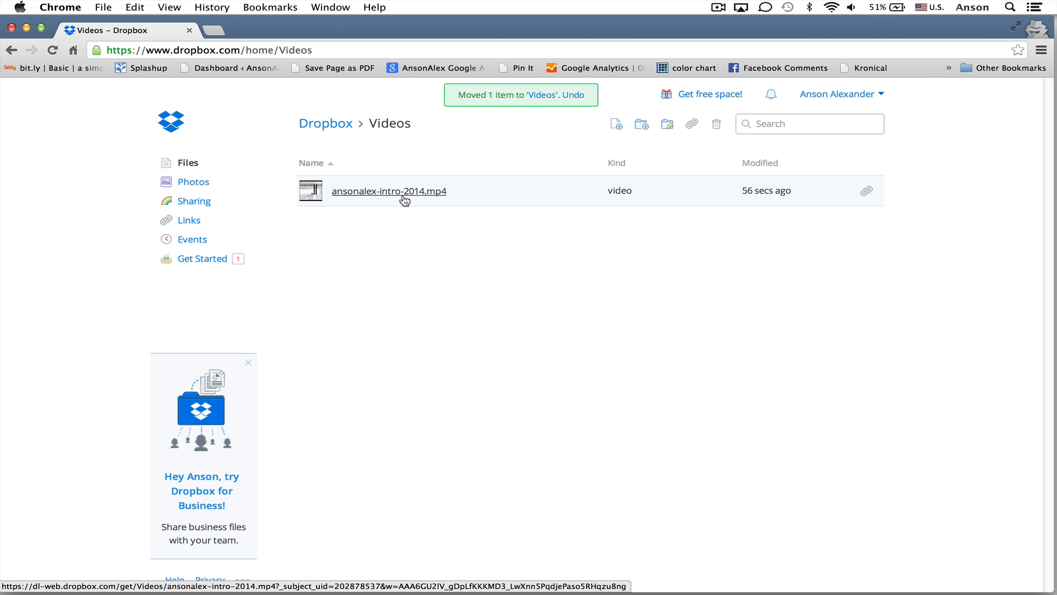
right_click(488, 199)
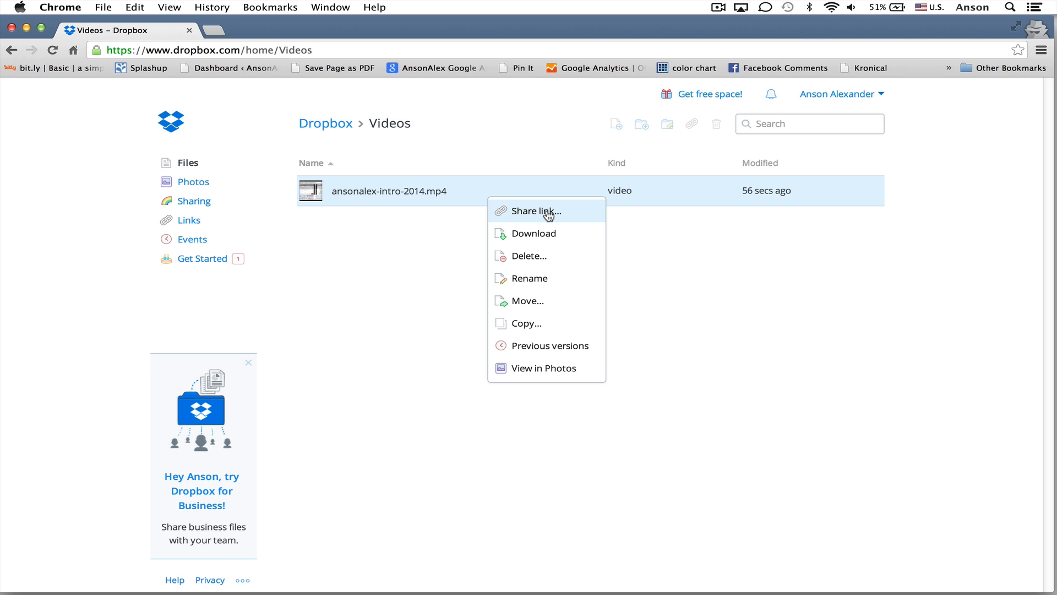
Share the video with a recipient's e-mail and message 'Hey this is the file I said I would share.', copying its link
left_click(548, 213)
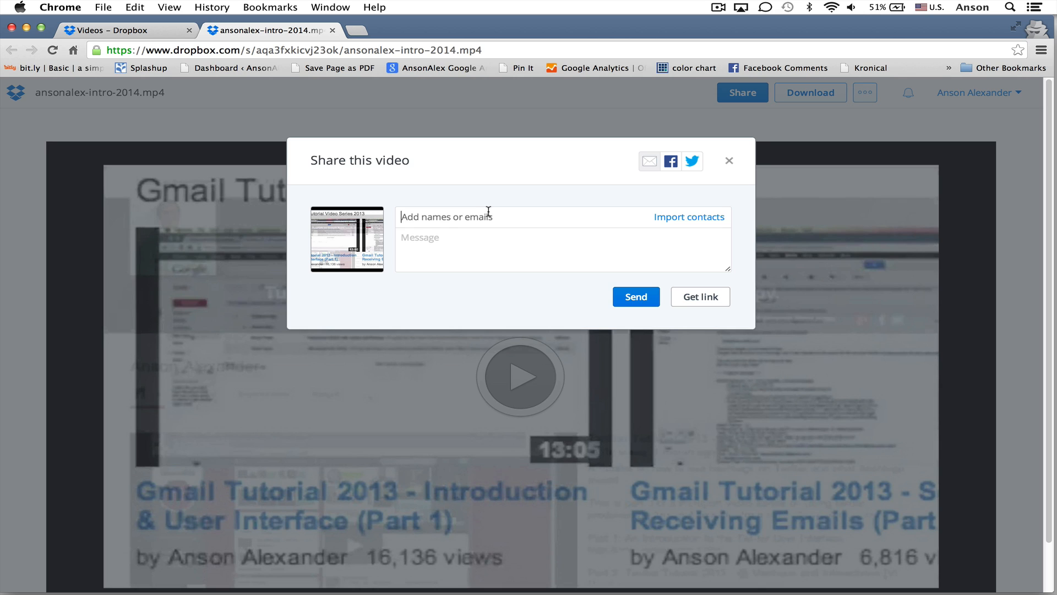
key("Return")
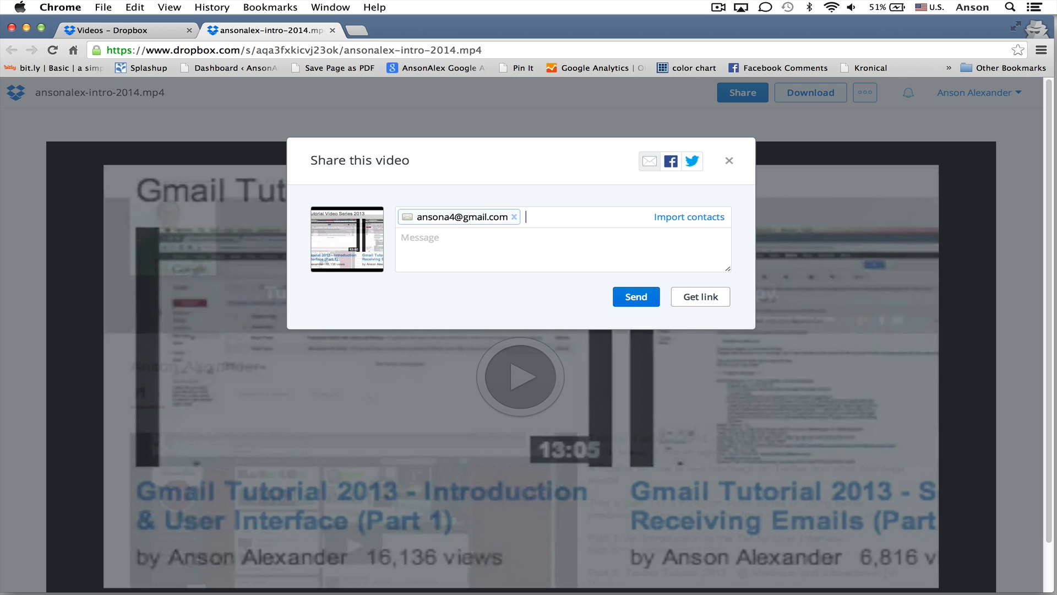
type("Hey this is the file I said Iw ould")
key("BackSpace")
key("BackSpace")
key("BackSpace")
key("BackSpace")
key("BackSpace")
key("BackSpace")
type("would share.")
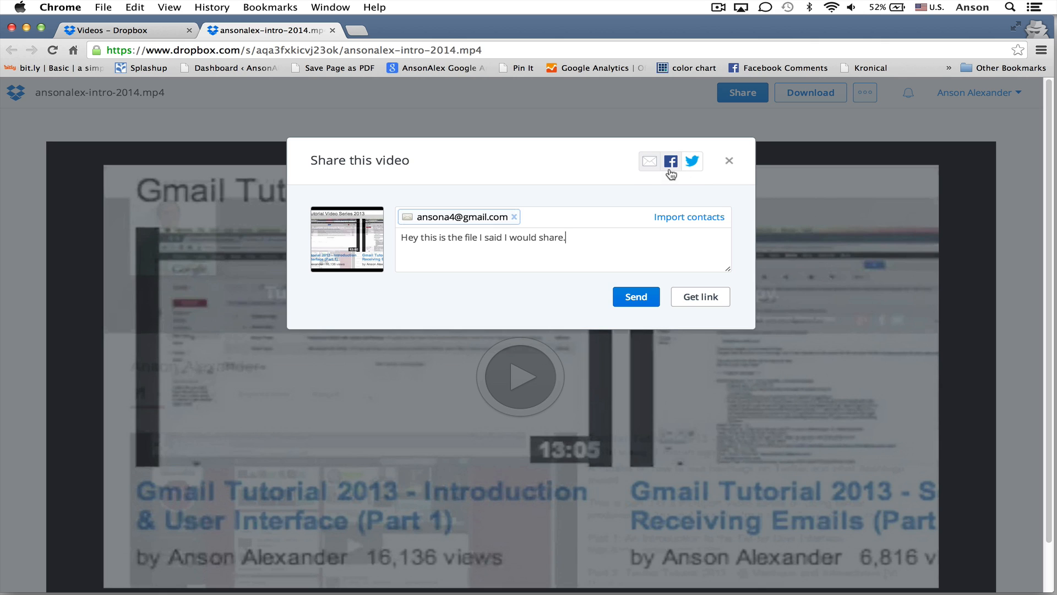
left_click(709, 301)
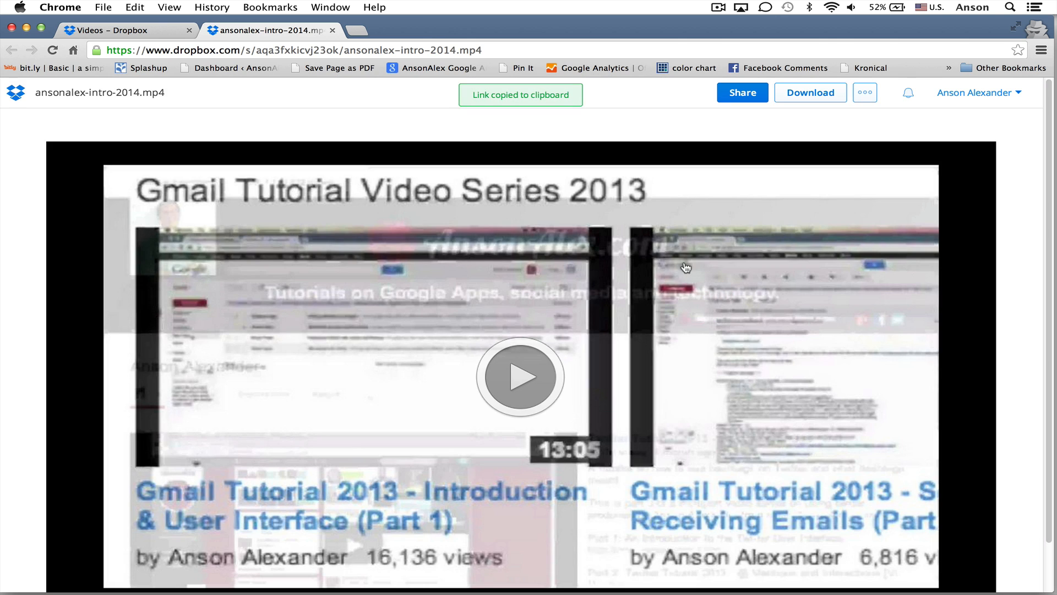
Close the ansonalex-intro-2014.mp4 shared-link tab, returning to the Videos folder
left_click(456, 50)
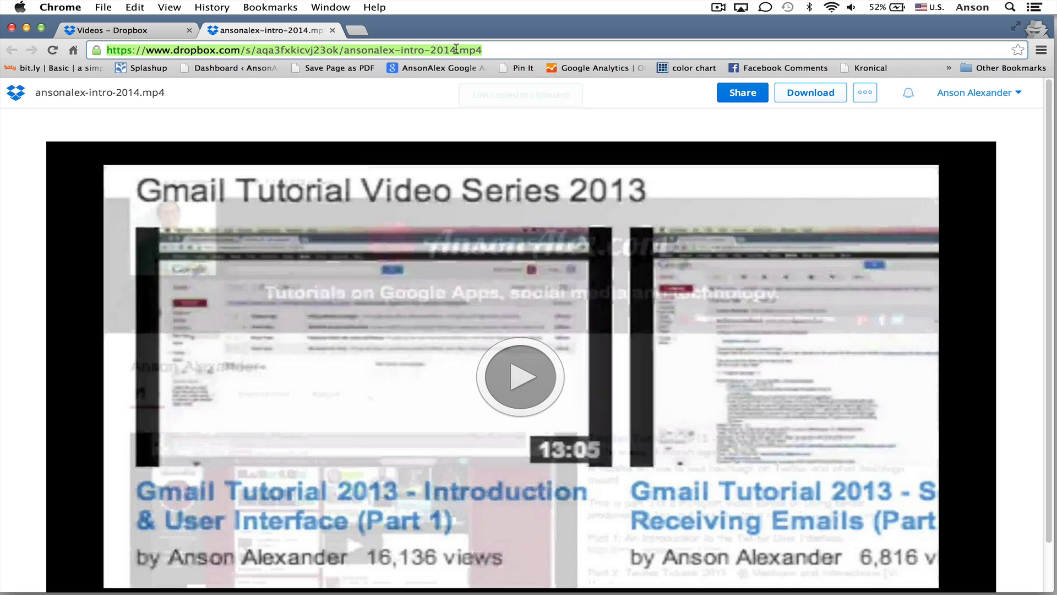
left_click(415, 104)
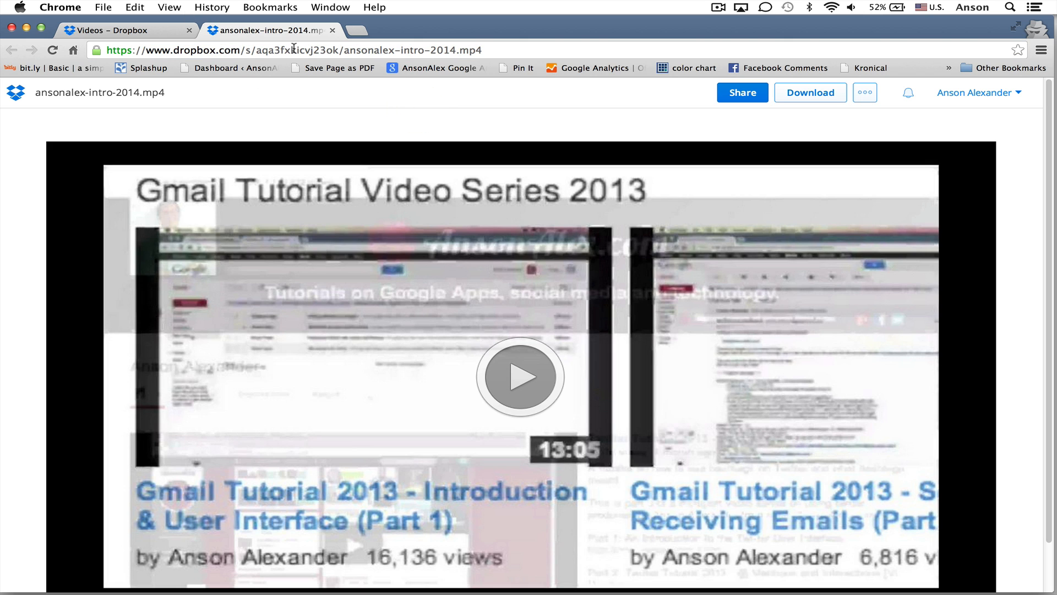
left_click(332, 30)
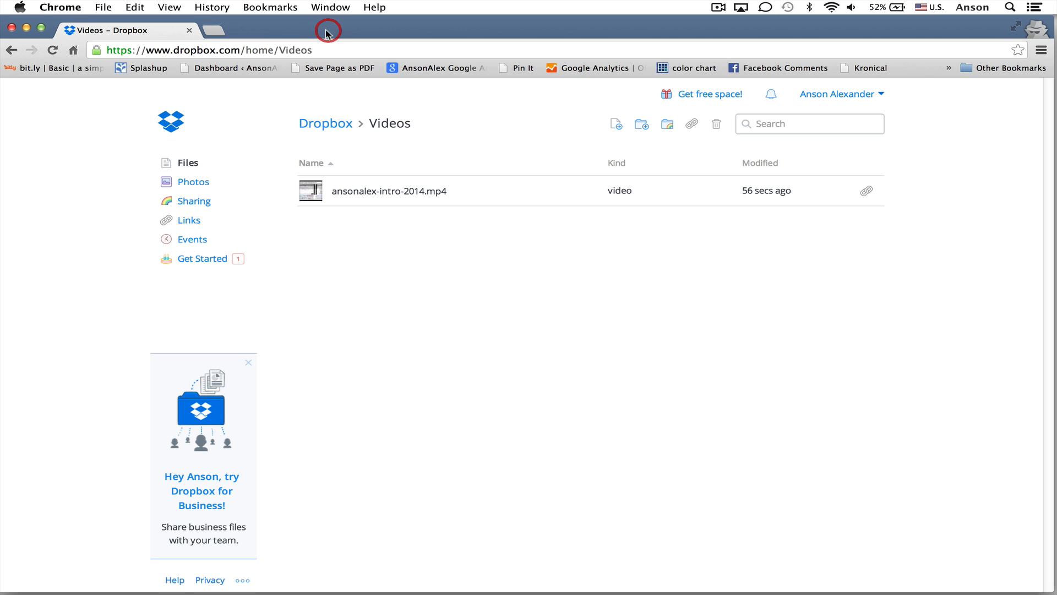
From the Files list, invite a recipient's e-mail to the Videos folder and share it
left_click(190, 170)
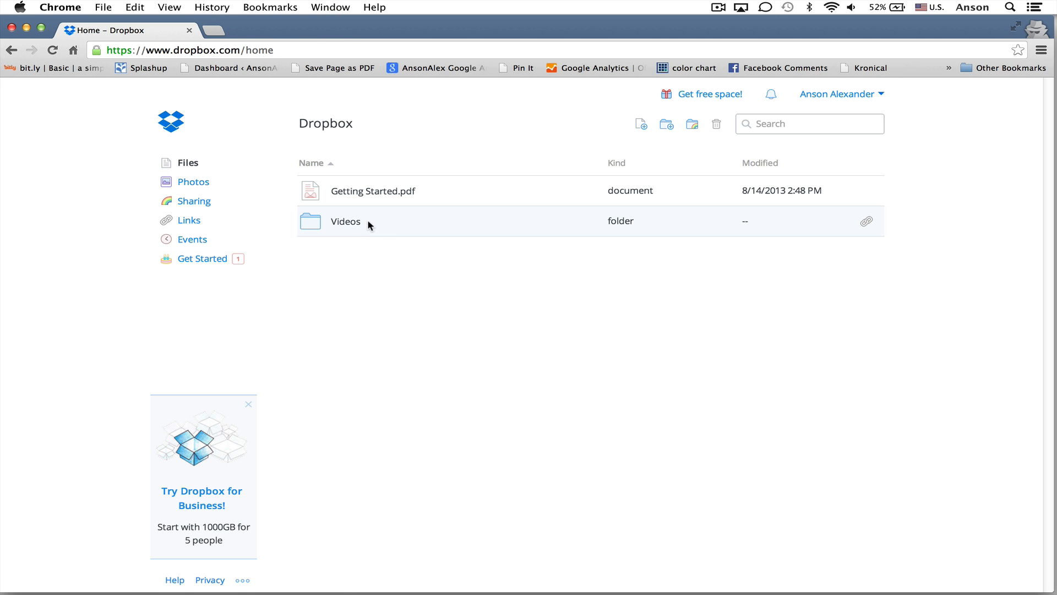
right_click(412, 222)
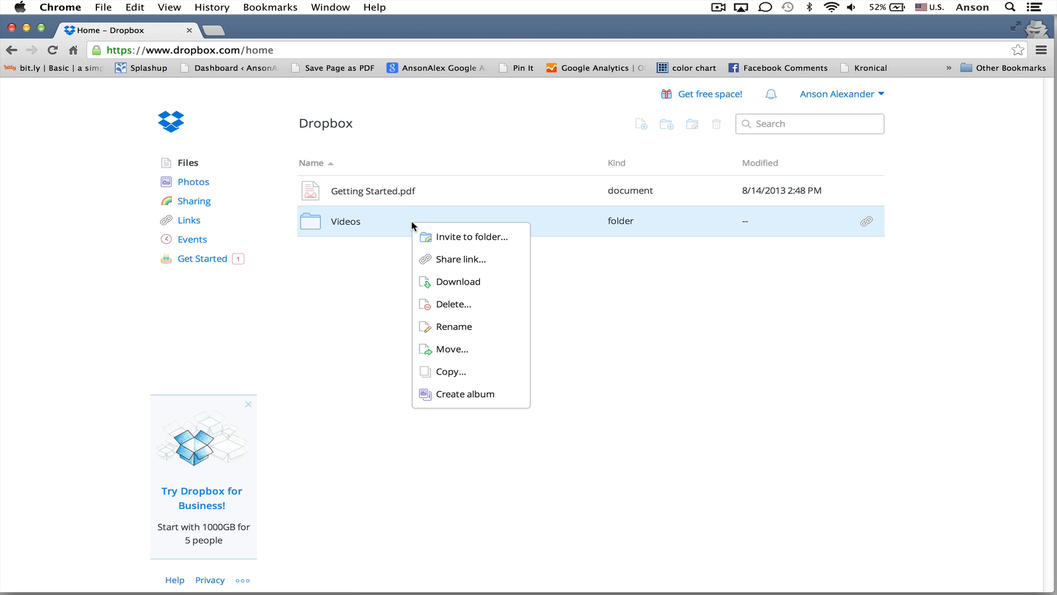
left_click(483, 240)
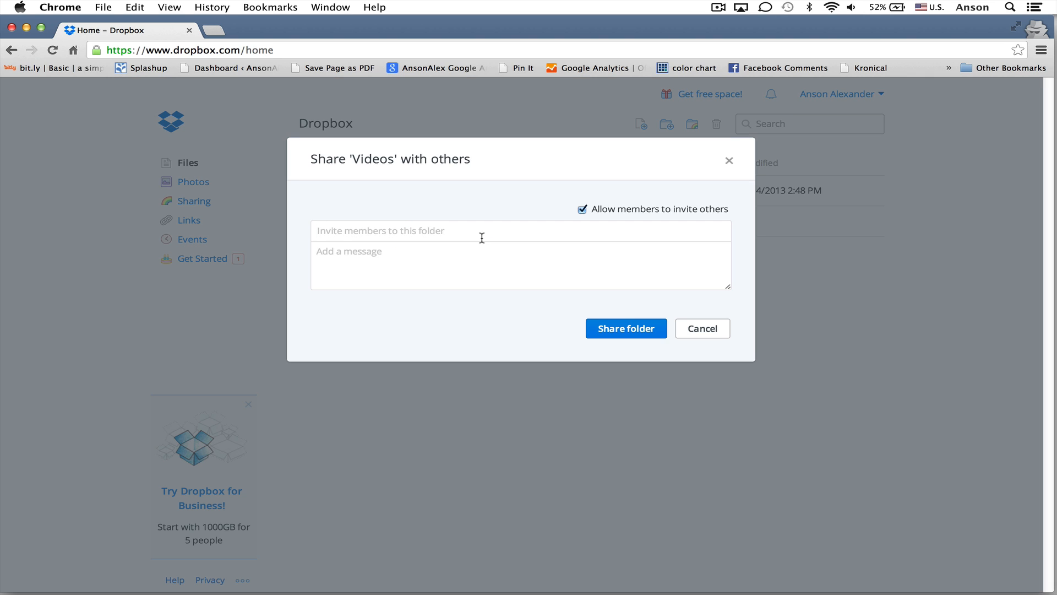
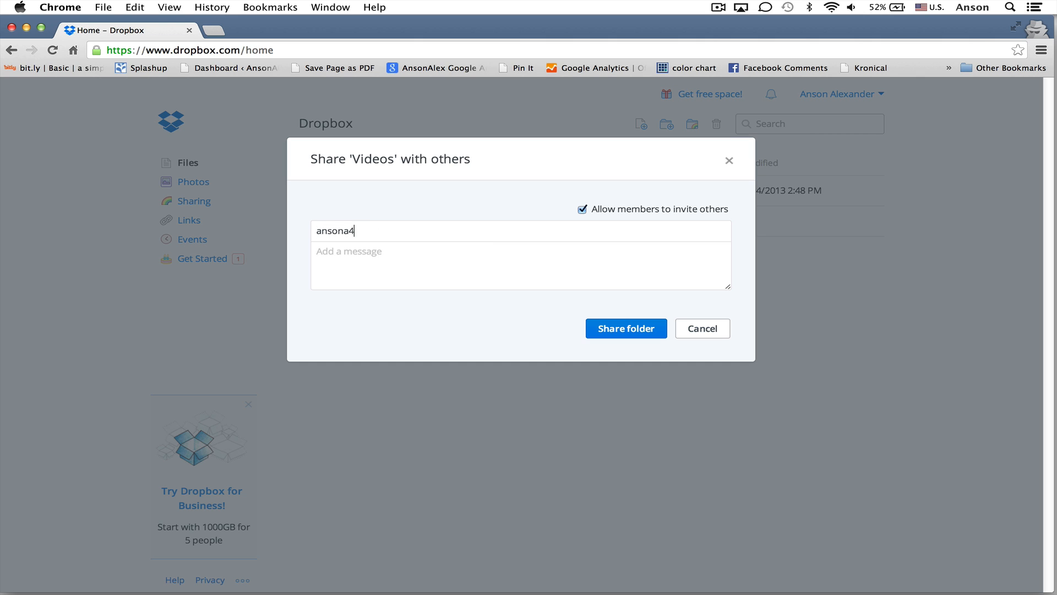
left_click(631, 326)
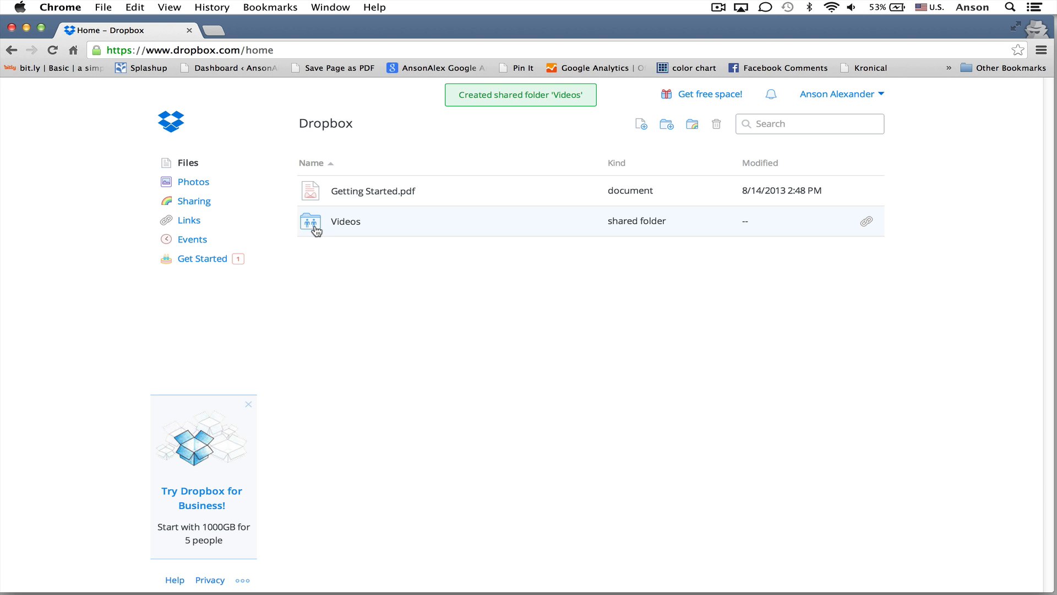
left_click(194, 201)
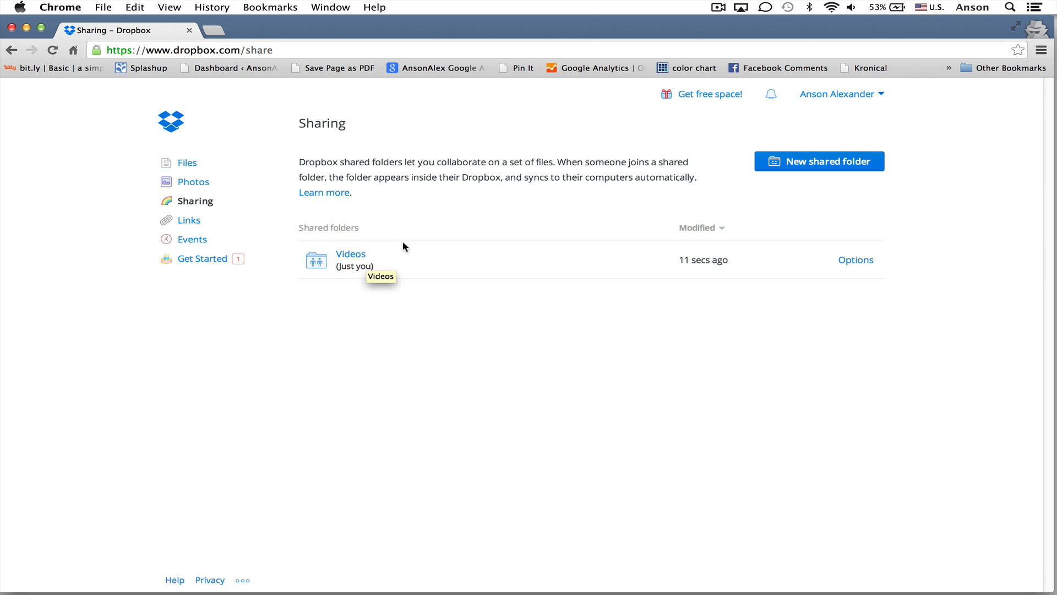
left_click(190, 163)
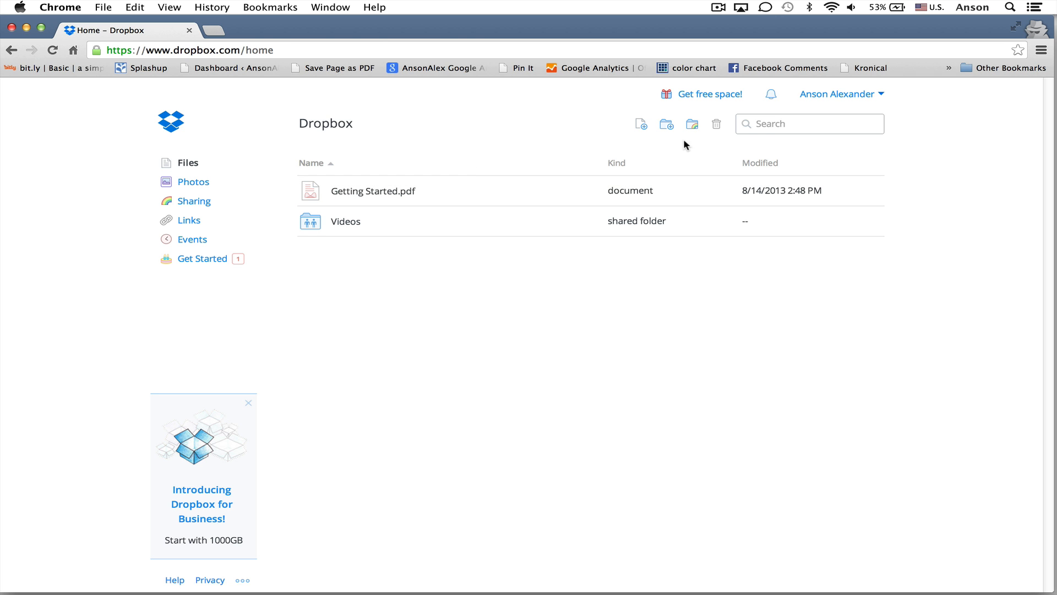
left_click(881, 97)
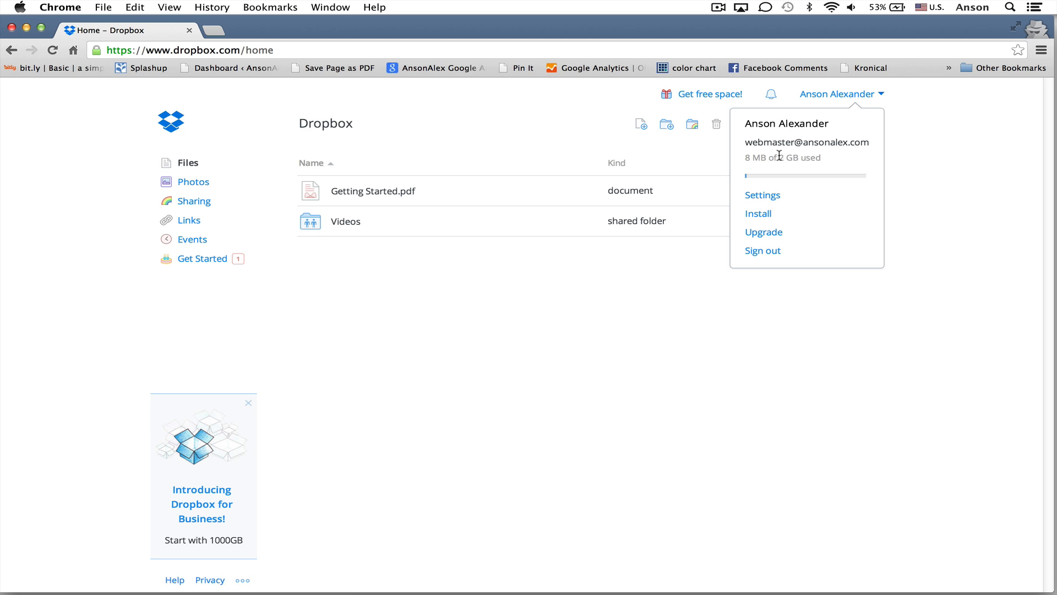
left_click(577, 125)
left_click(495, 296)
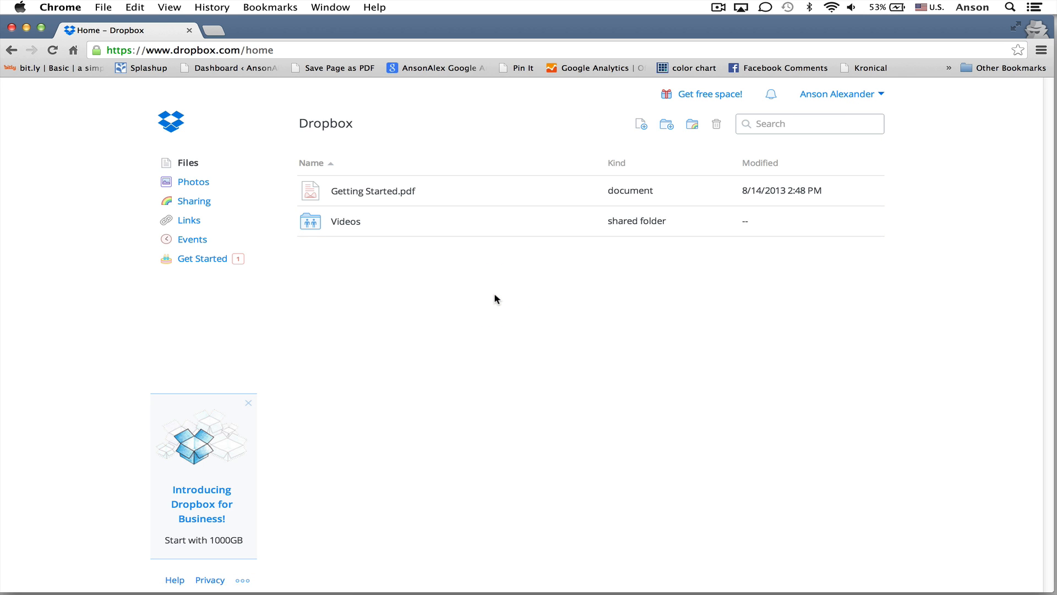